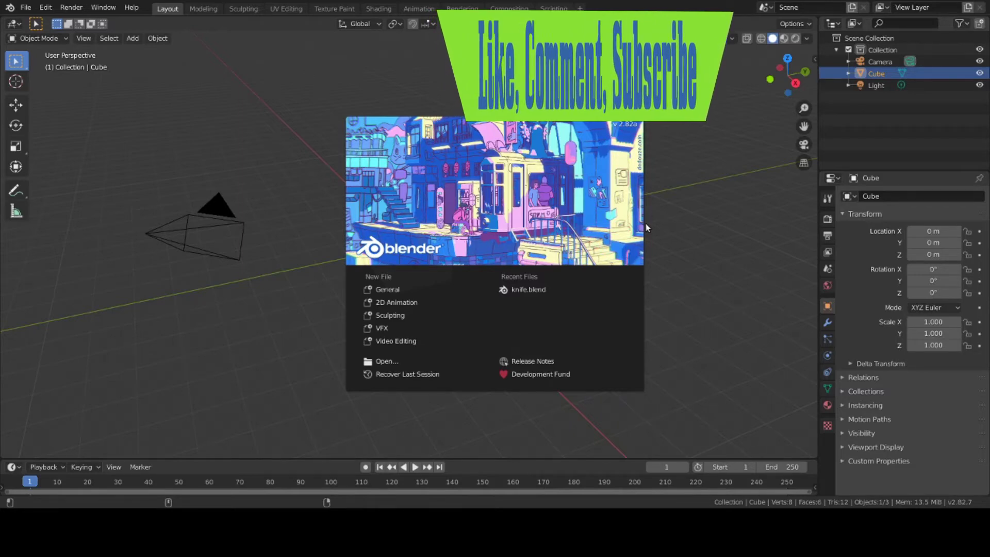
# Open knife.blend from Recent Files and orbit to a side view of the knife
pyautogui.click(531, 293)
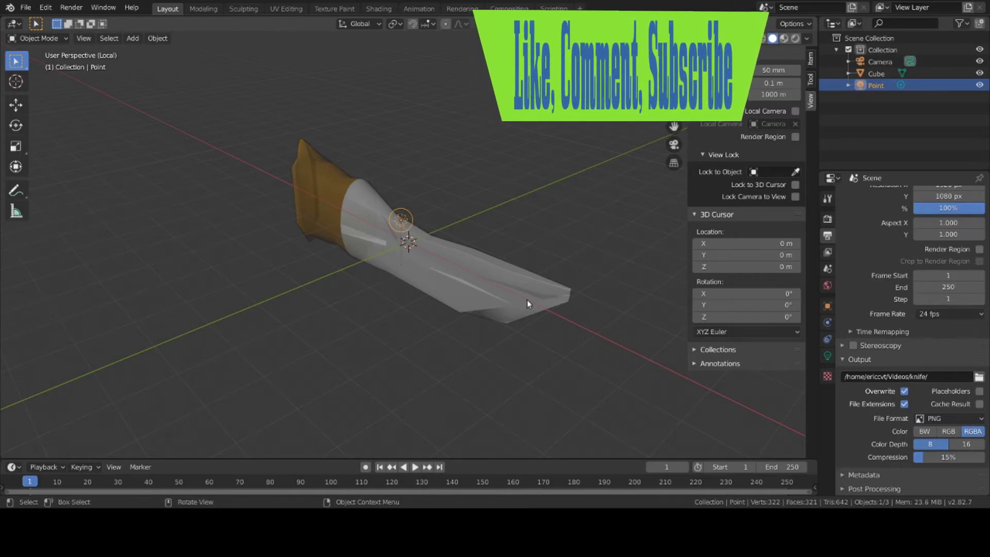
pyautogui.moveTo(433, 271); pyautogui.dragTo(484, 250, button='middle')
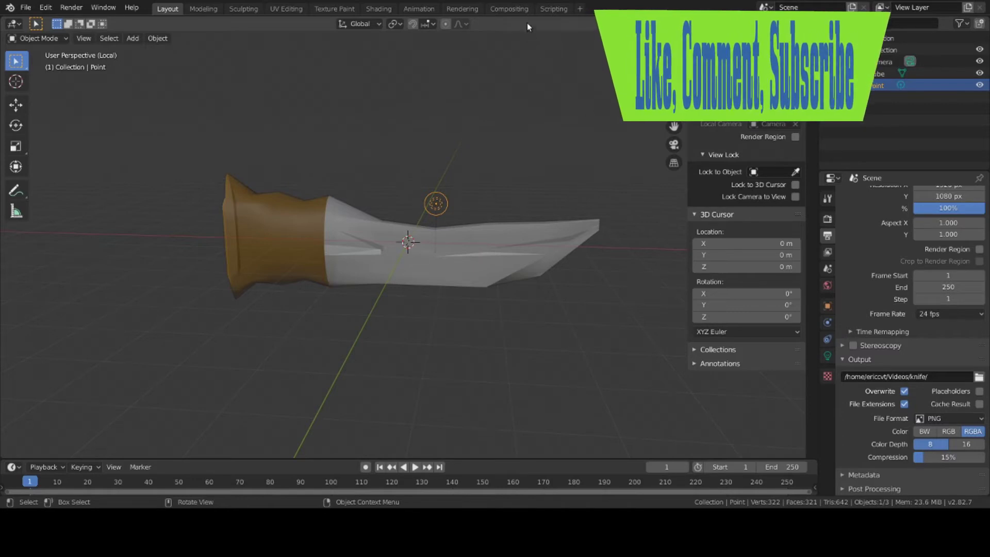
# Enable Use Nodes in the Compositing workspace and spread the Render Layers and Composite nodes apart
pyautogui.click(509, 9)
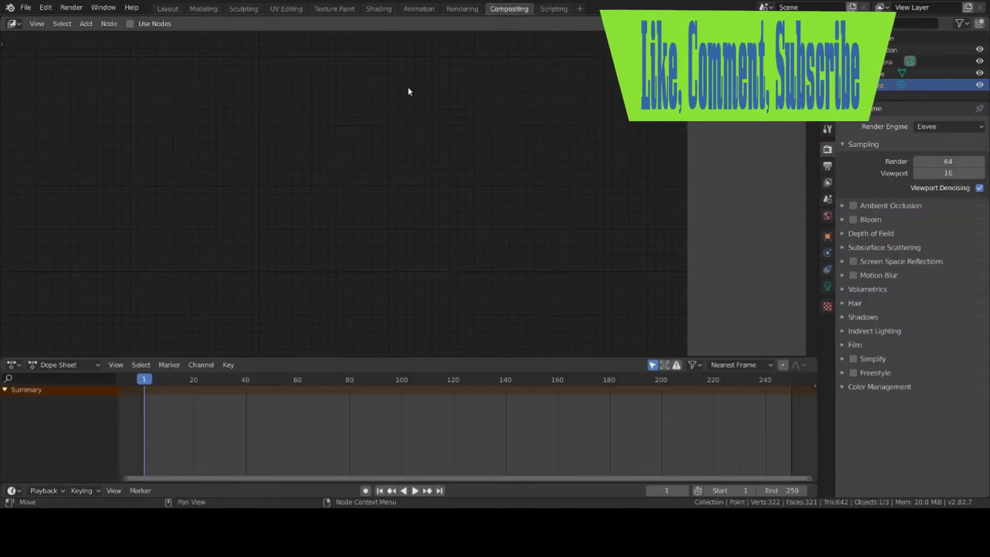
pyautogui.click(163, 23)
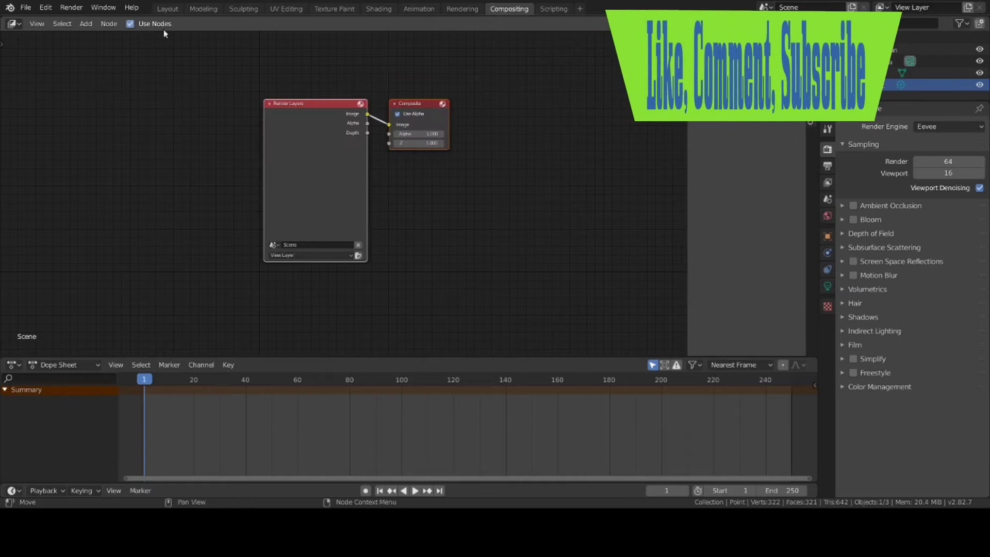
pyautogui.moveTo(395, 106); pyautogui.dragTo(581, 101)
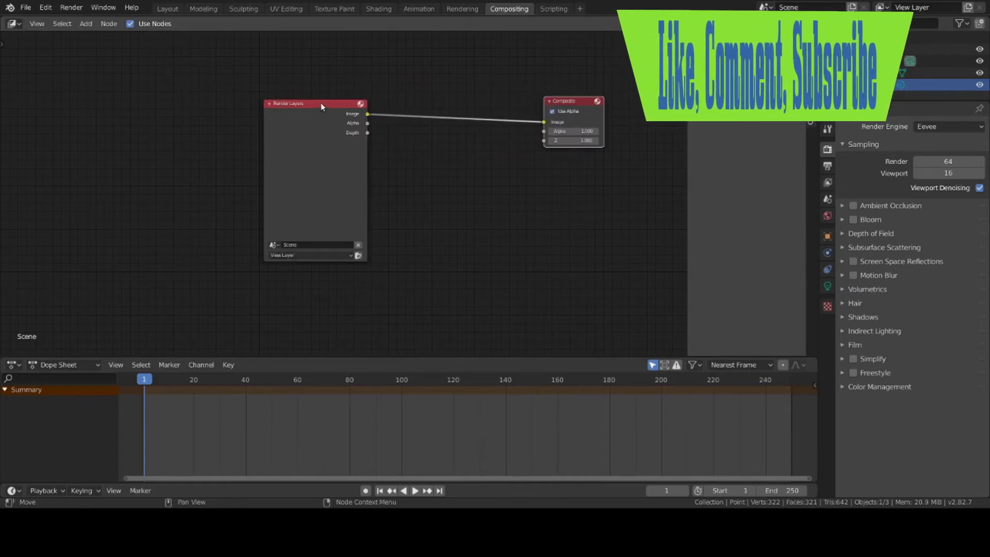
pyautogui.moveTo(313, 102); pyautogui.dragTo(119, 83)
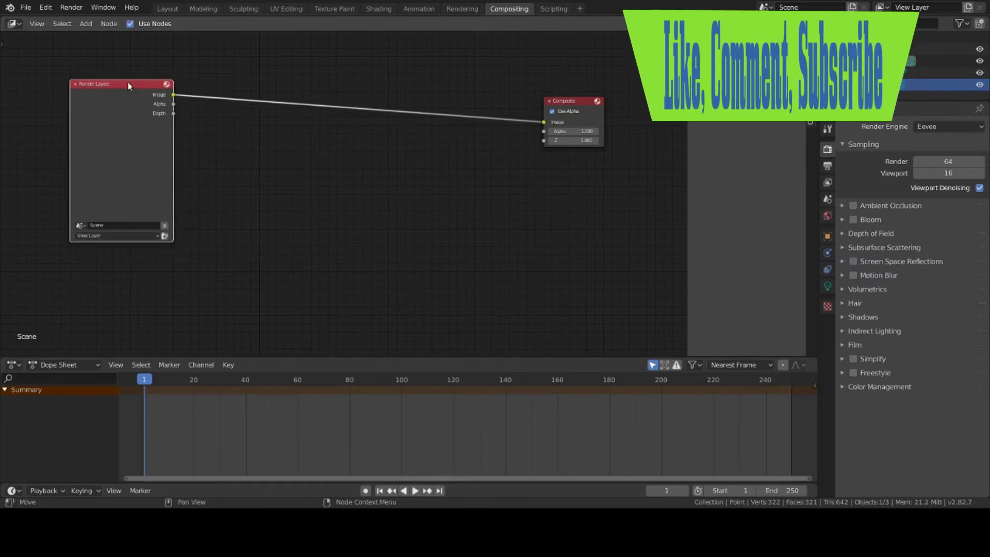
pyautogui.moveTo(557, 102); pyautogui.dragTo(595, 94)
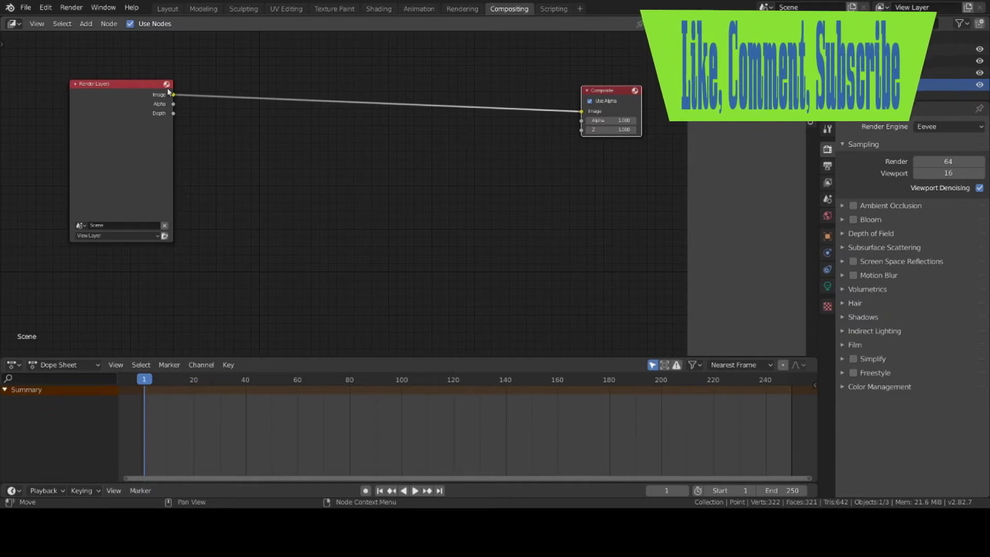
# Add an Output > Viewer node at the lower right of the tree
pyautogui.click(91, 24)
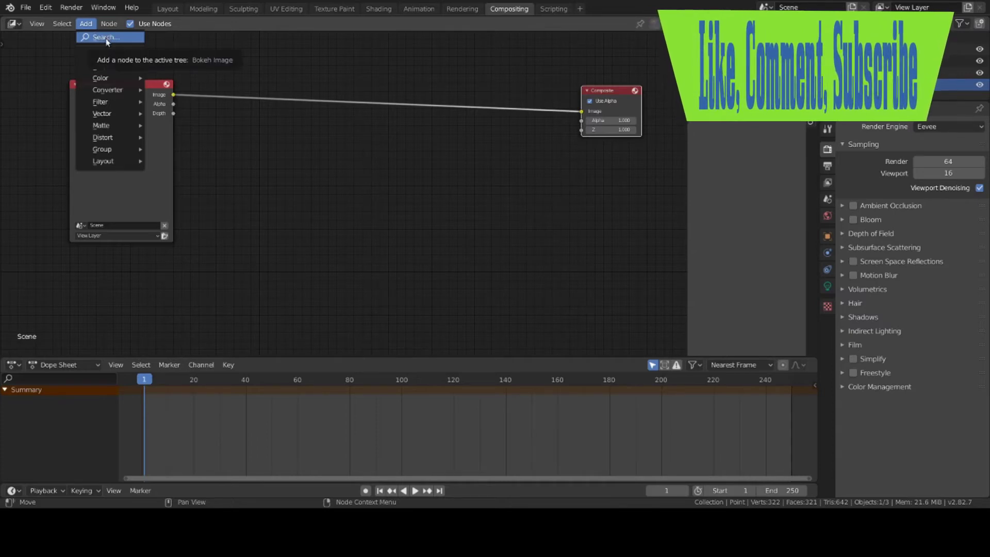
pyautogui.moveTo(113, 54)
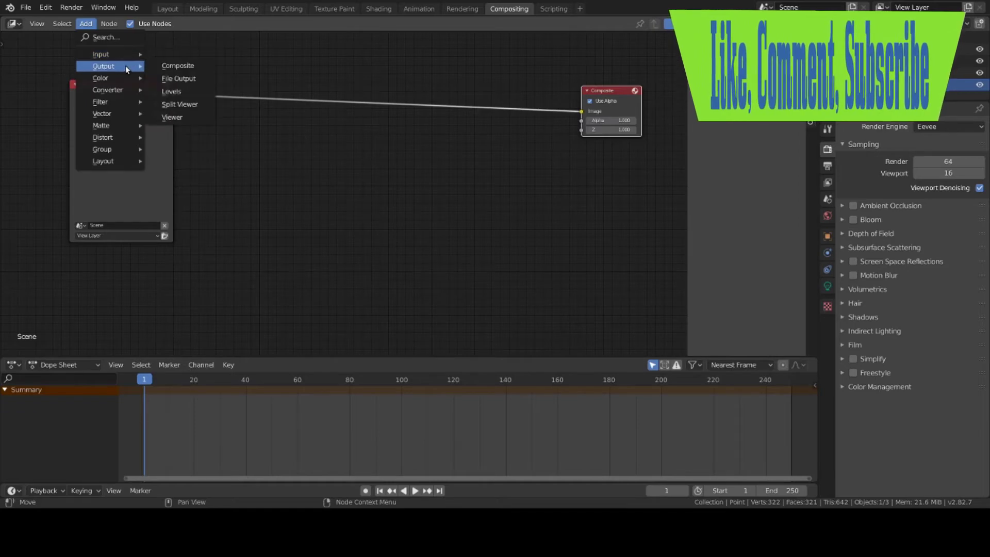
pyautogui.click(183, 117)
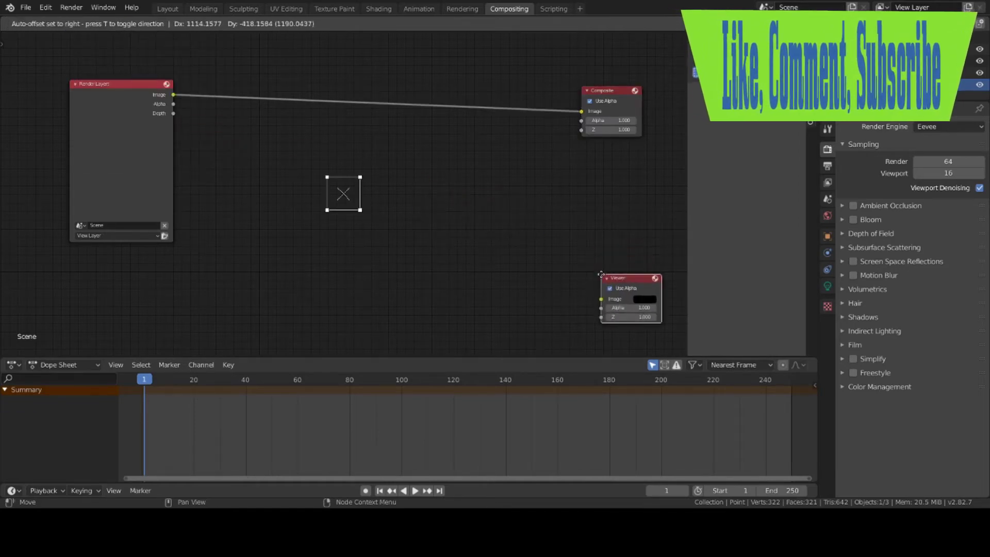
pyautogui.click(601, 275)
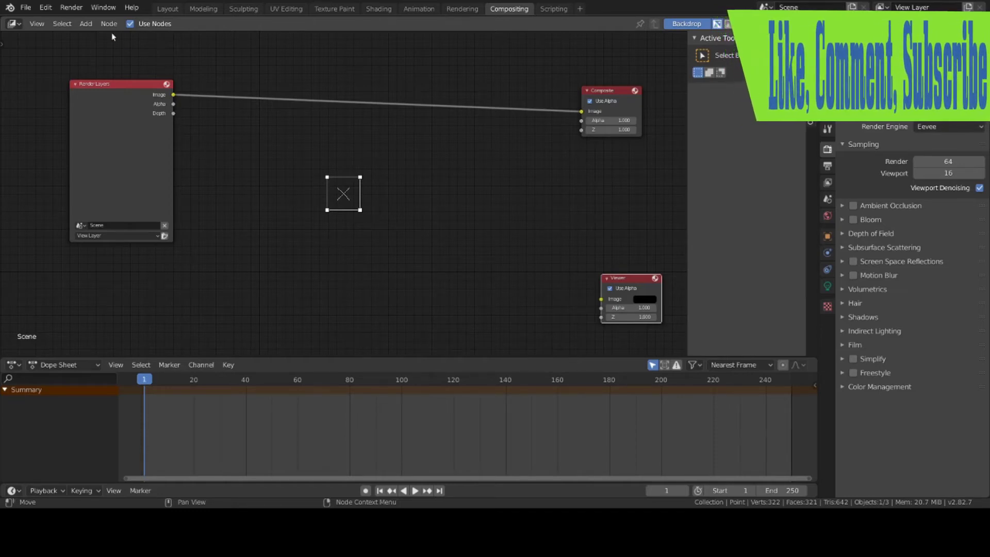
# Insert a Reroute on the Render Layers–Composite link and connect it to the Viewer node
pyautogui.click(85, 24)
pyautogui.moveTo(137, 165)
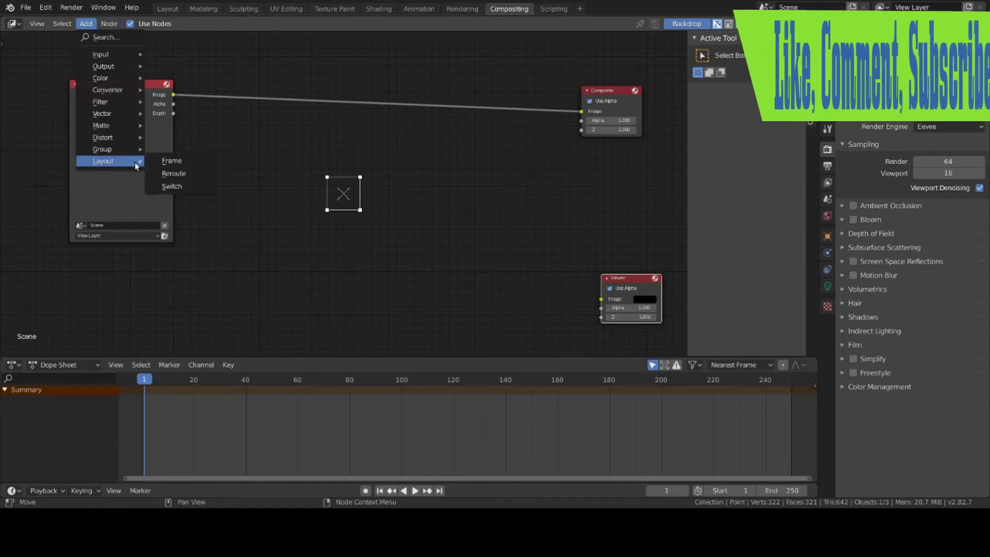
pyautogui.click(171, 174)
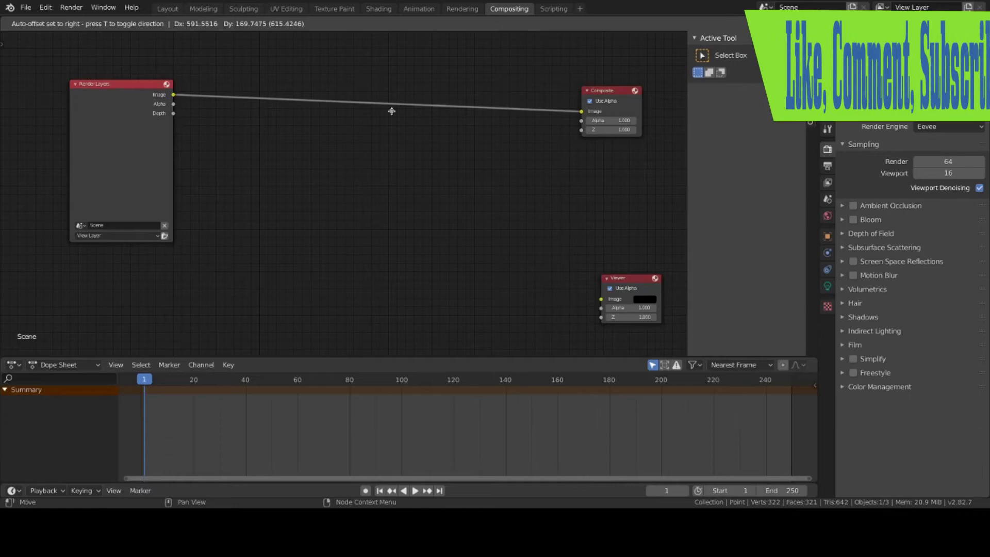
pyautogui.click(424, 105)
pyautogui.moveTo(425, 105); pyautogui.dragTo(603, 304)
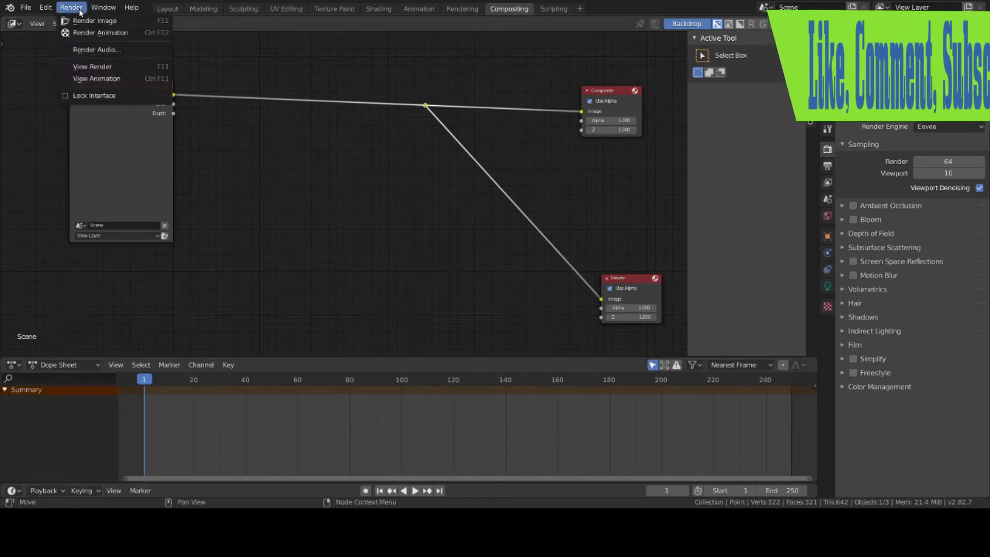
# Render the knife image and shrink and reposition its backdrop preview
pyautogui.click(81, 23)
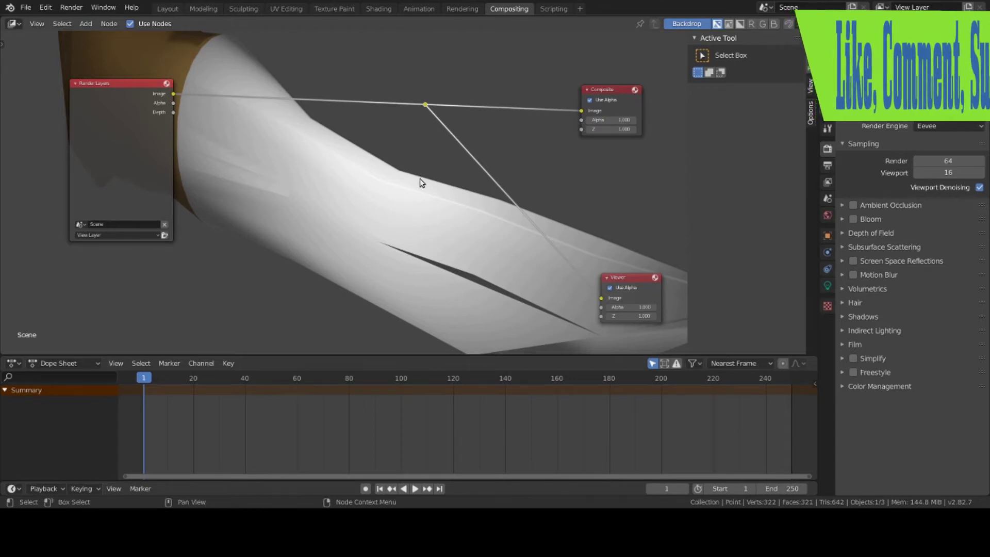
pyautogui.press('v')
pyautogui.press('v')
pyautogui.press('v')
pyautogui.press('v')
pyautogui.press('v')
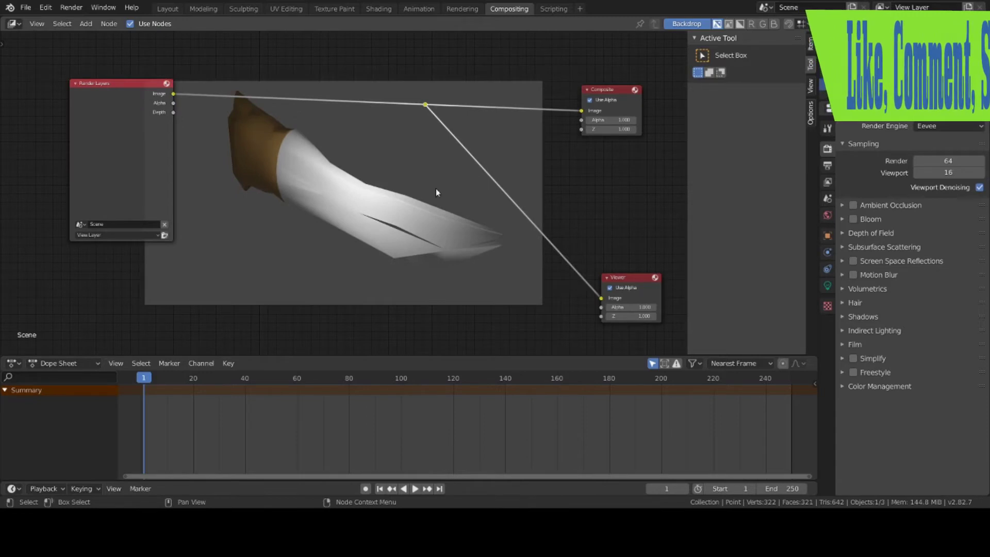
pyautogui.click(629, 278)
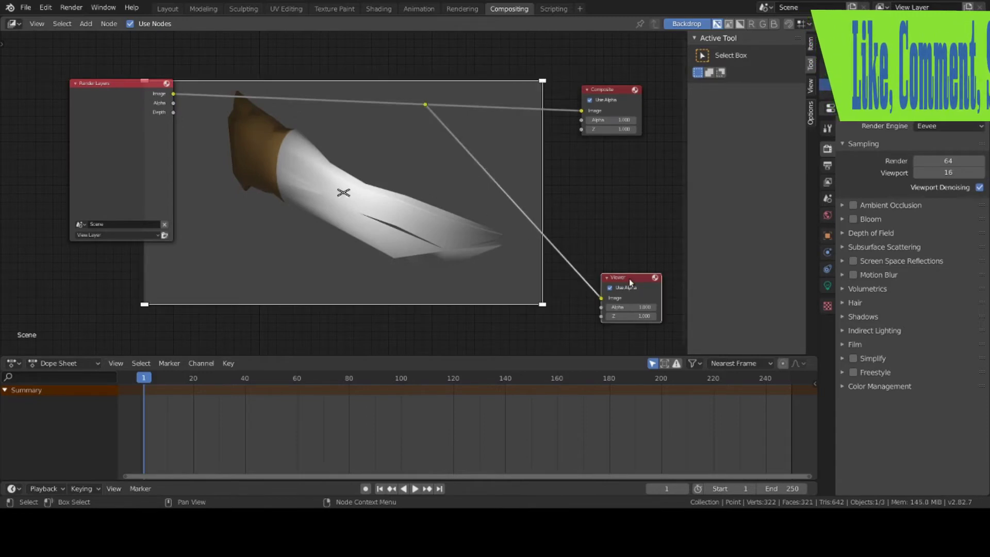
pyautogui.moveTo(343, 199); pyautogui.dragTo(382, 211)
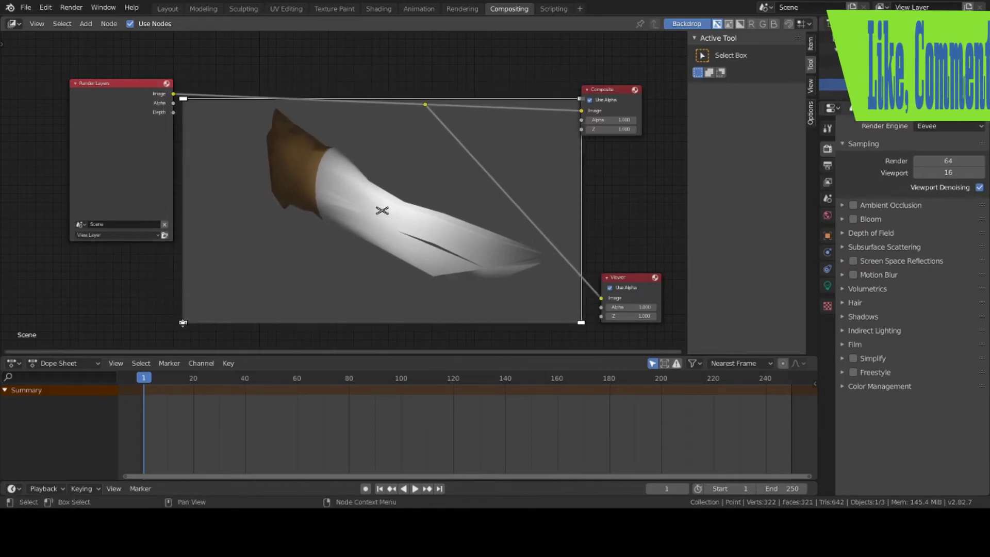
pyautogui.moveTo(183, 323); pyautogui.dragTo(240, 290)
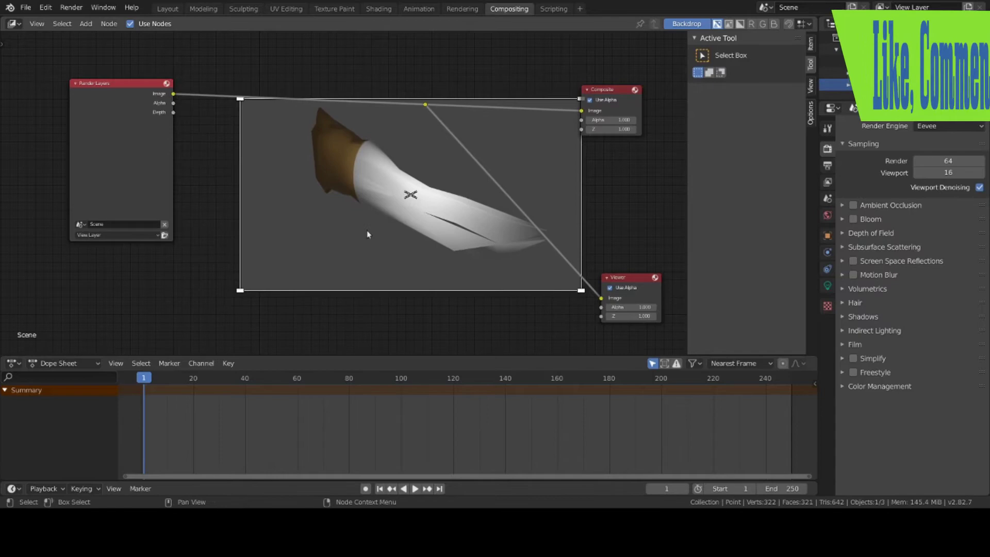
pyautogui.moveTo(401, 197); pyautogui.dragTo(392, 195)
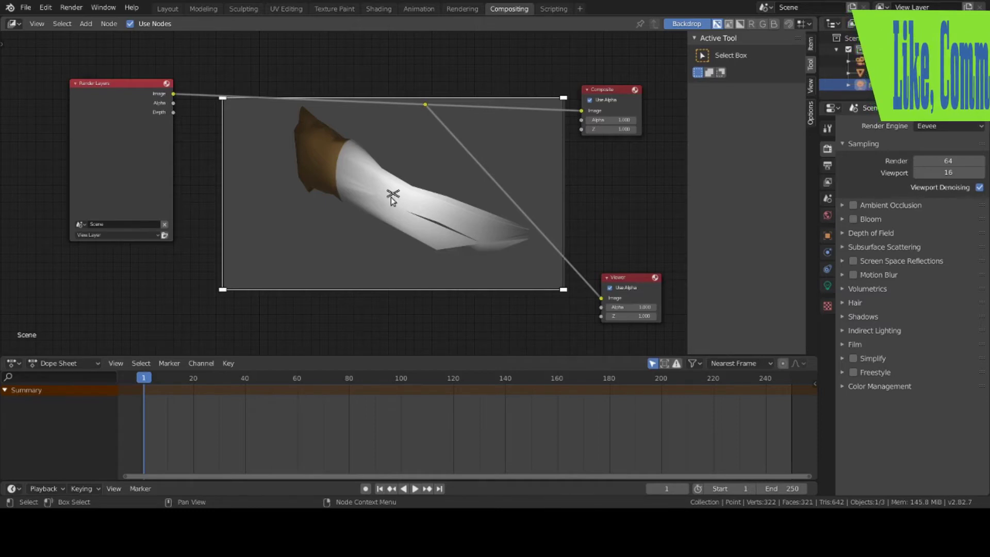
# Add a Crop node to the tree, placed near the top
pyautogui.click(86, 23)
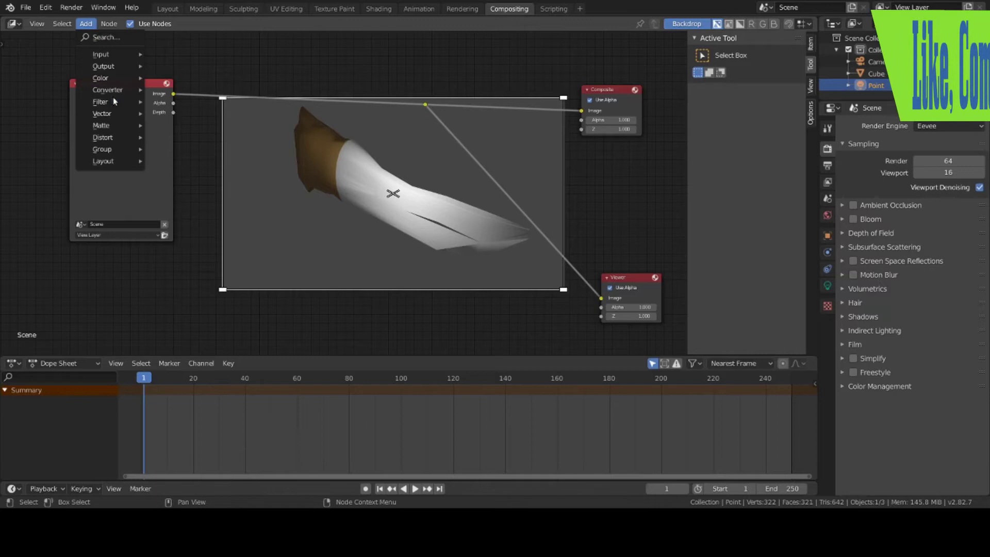
pyautogui.moveTo(120, 138)
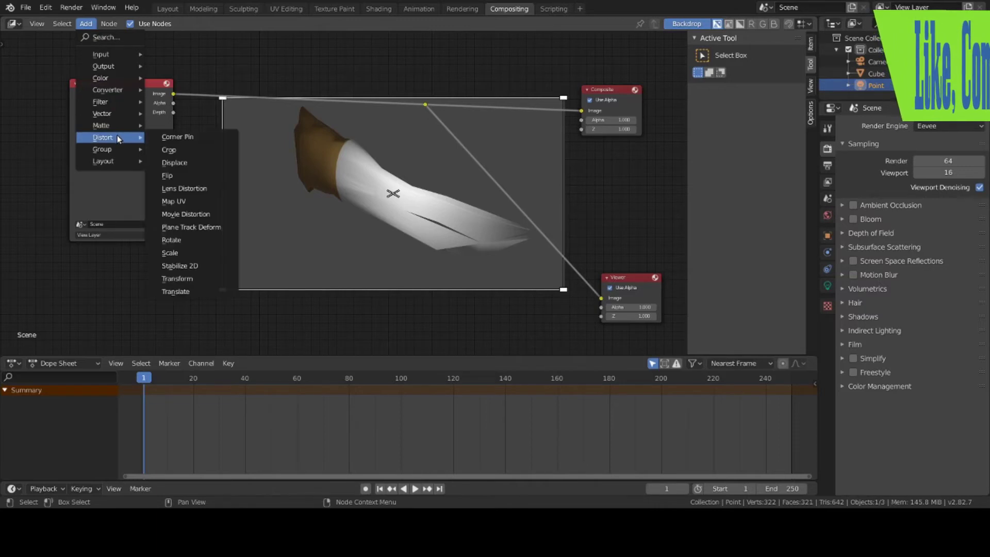
pyautogui.click(176, 152)
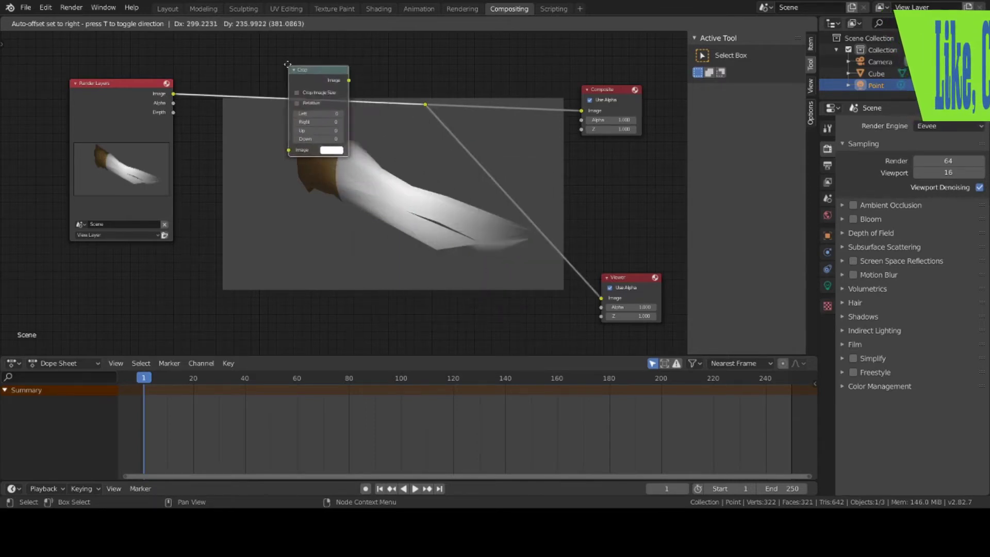
pyautogui.click(287, 67)
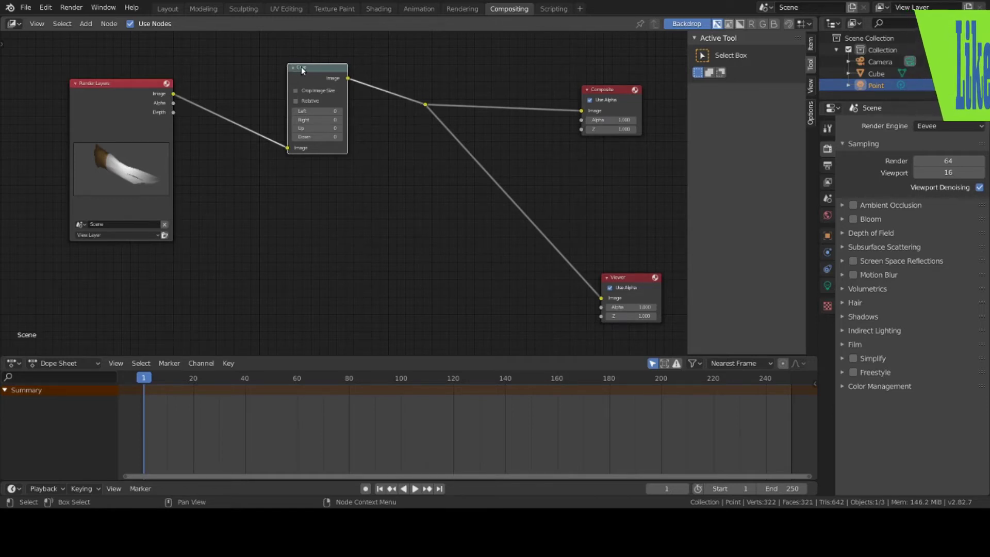
pyautogui.moveTo(301, 66); pyautogui.dragTo(264, 68)
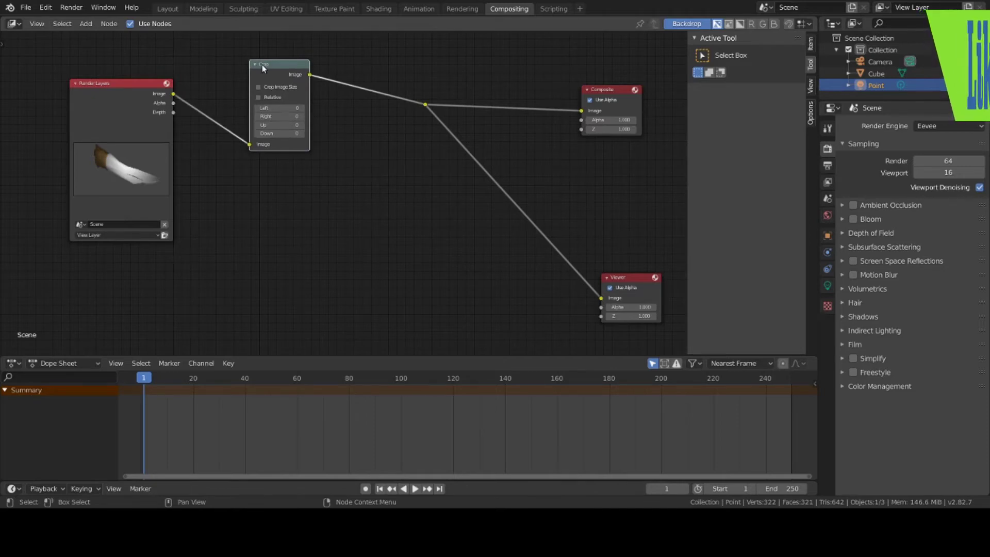
# Set the Crop node's Up value, entering 33 then raising it to 308
pyautogui.click(281, 125)
pyautogui.write('33')
pyautogui.press('Return')
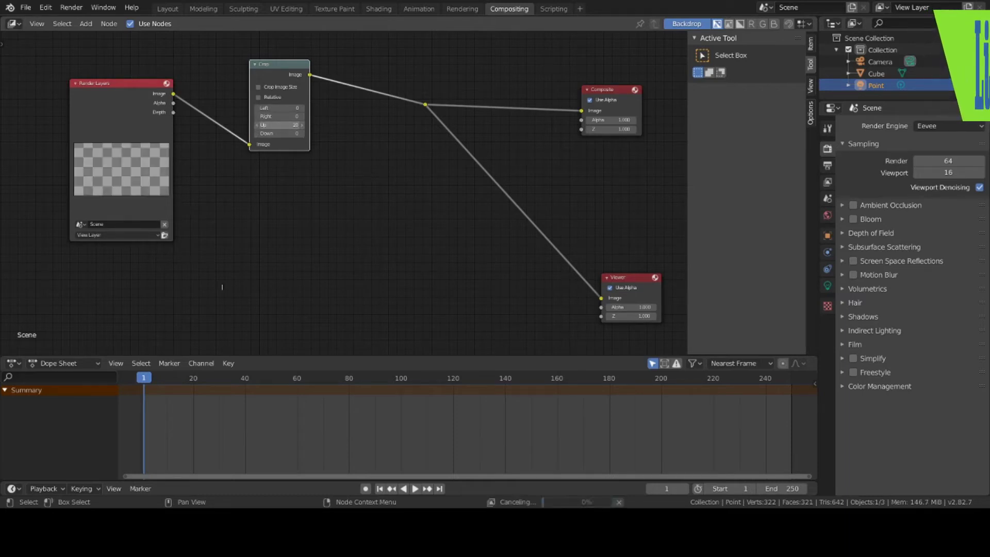
pyautogui.moveTo(281, 125); pyautogui.dragTo(436, 116)
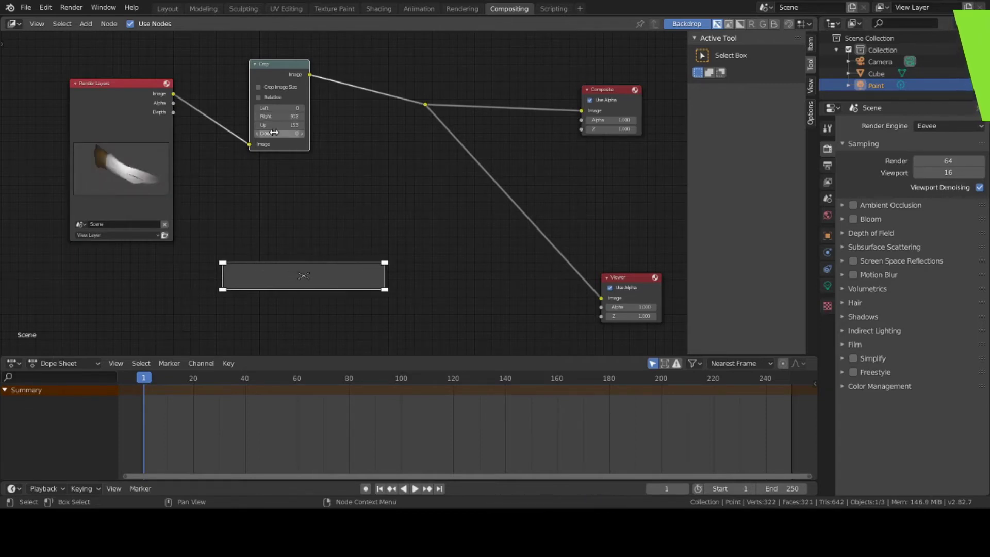
pyautogui.moveTo(276, 125); pyautogui.dragTo(404, 125)
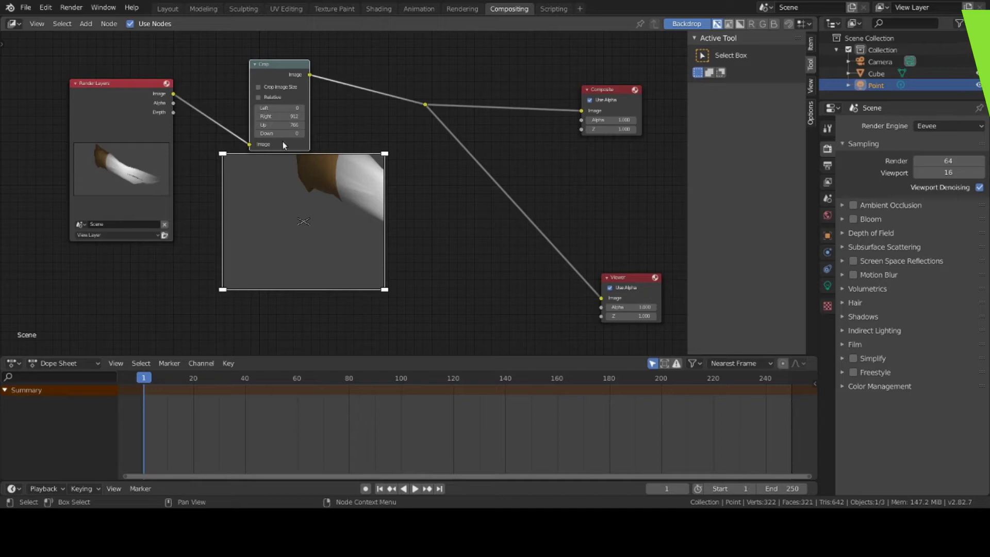
# Extend the crop's right, top and left edges to reveal the brown handle, then shift the region
pyautogui.moveTo(307, 227); pyautogui.dragTo(393, 237)
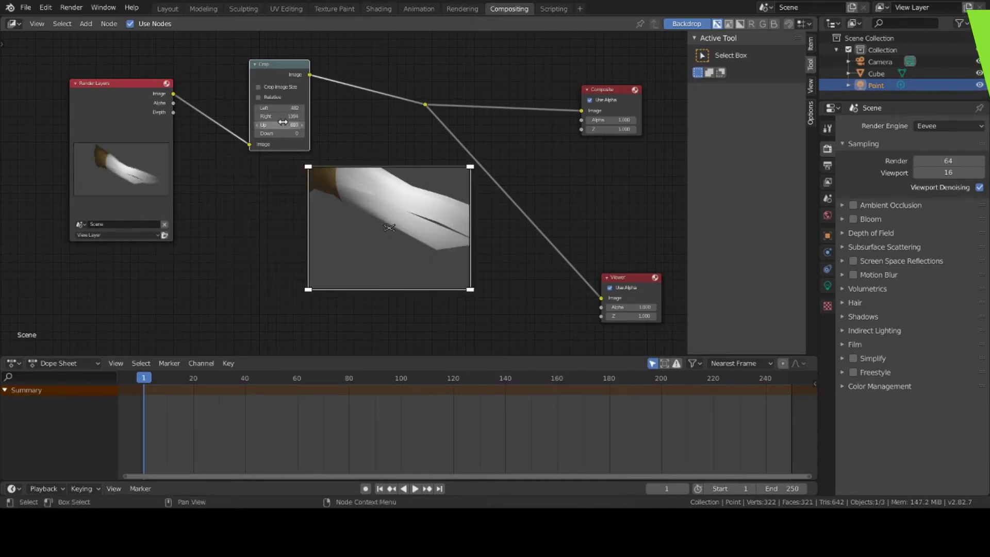
pyautogui.moveTo(280, 120); pyautogui.dragTo(504, 120)
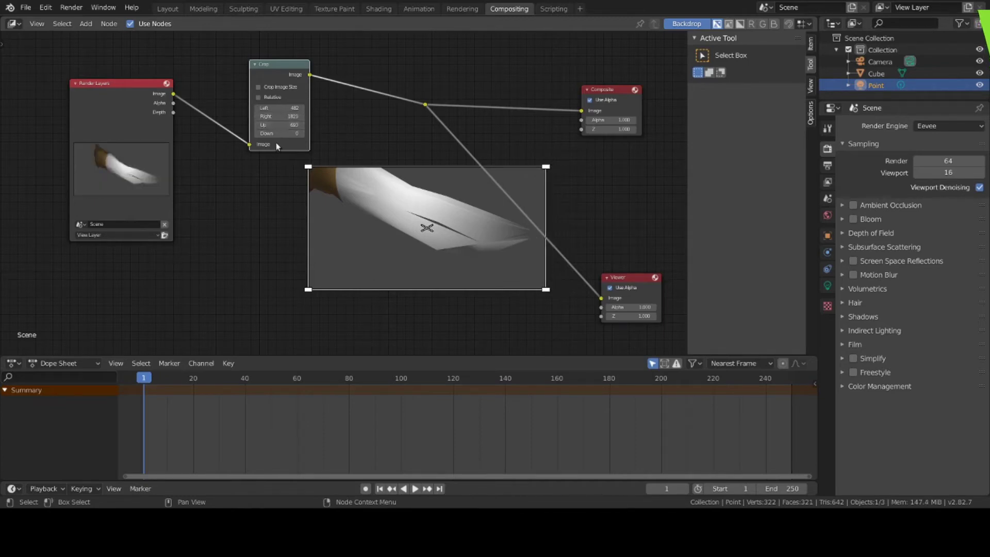
pyautogui.moveTo(276, 125); pyautogui.dragTo(473, 125)
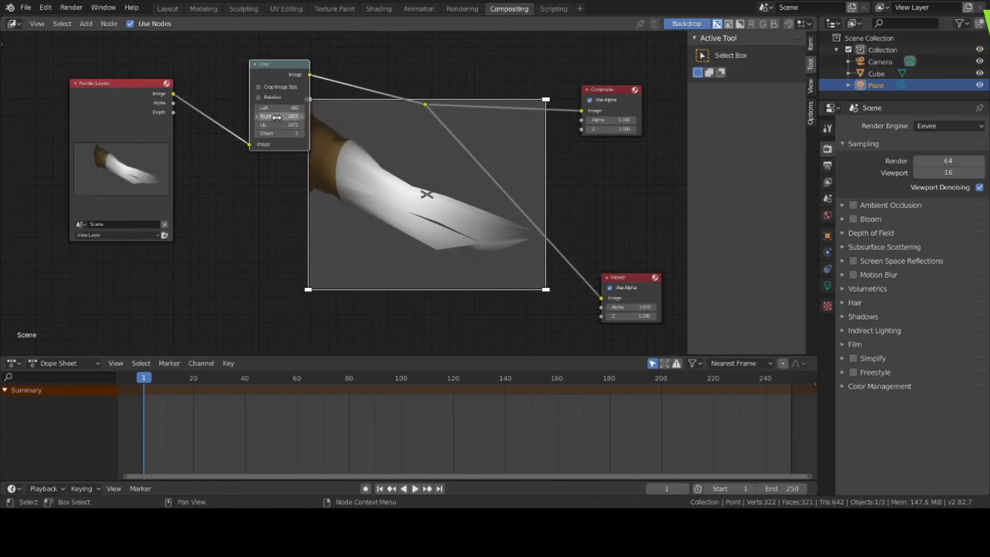
pyautogui.moveTo(278, 107); pyautogui.dragTo(59, 108)
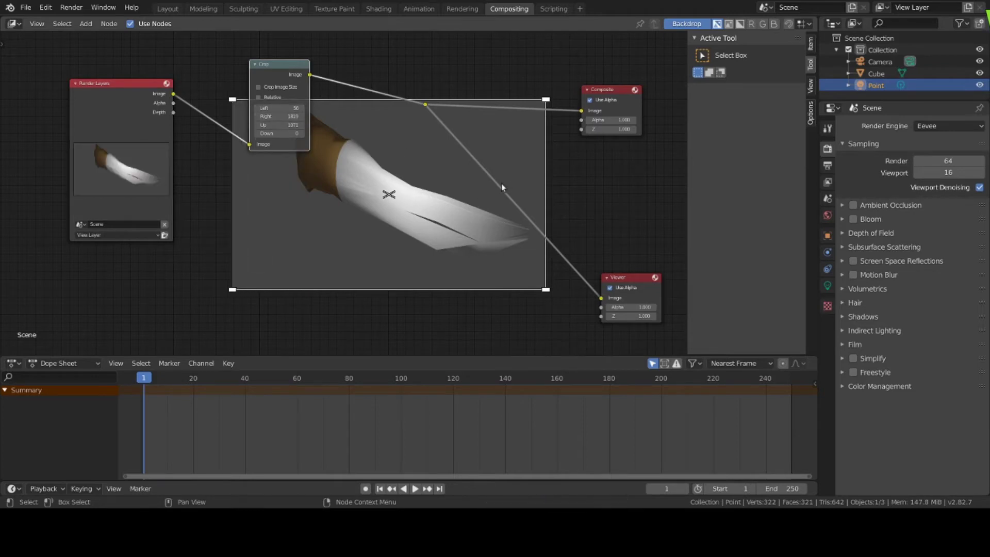
pyautogui.click(397, 197)
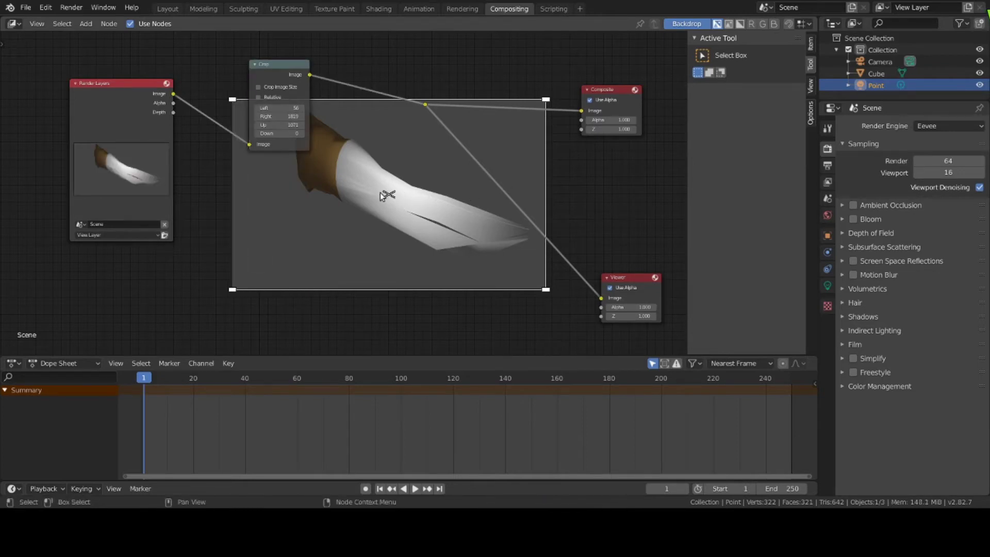
pyautogui.moveTo(400, 199)
pyautogui.mouseDown()
pyautogui.moveTo(409, 234)
pyautogui.moveTo(409, 188)
pyautogui.moveTo(416, 200)
pyautogui.mouseUp()
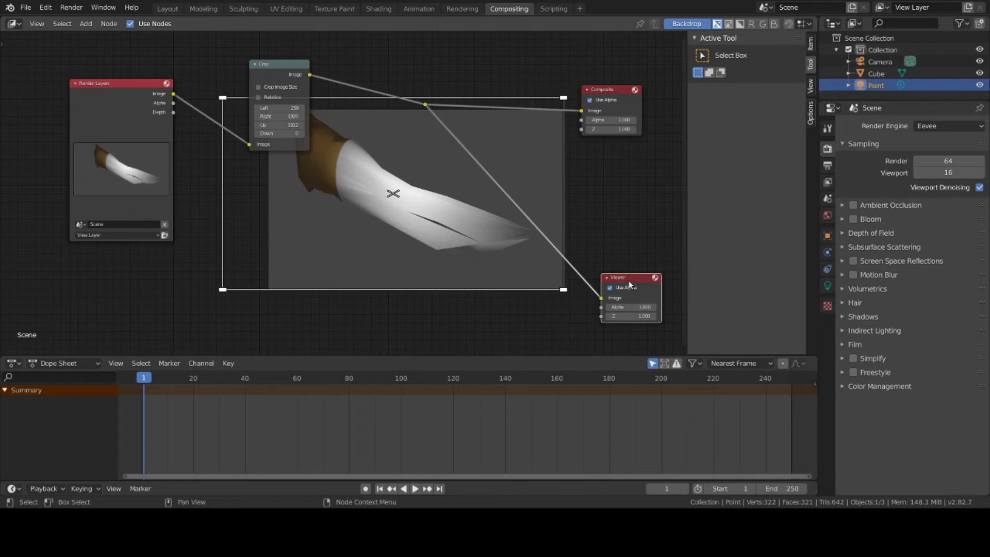
# Move the crop region and raise the Left value so only the white blade shows
pyautogui.moveTo(415, 199); pyautogui.dragTo(440, 241)
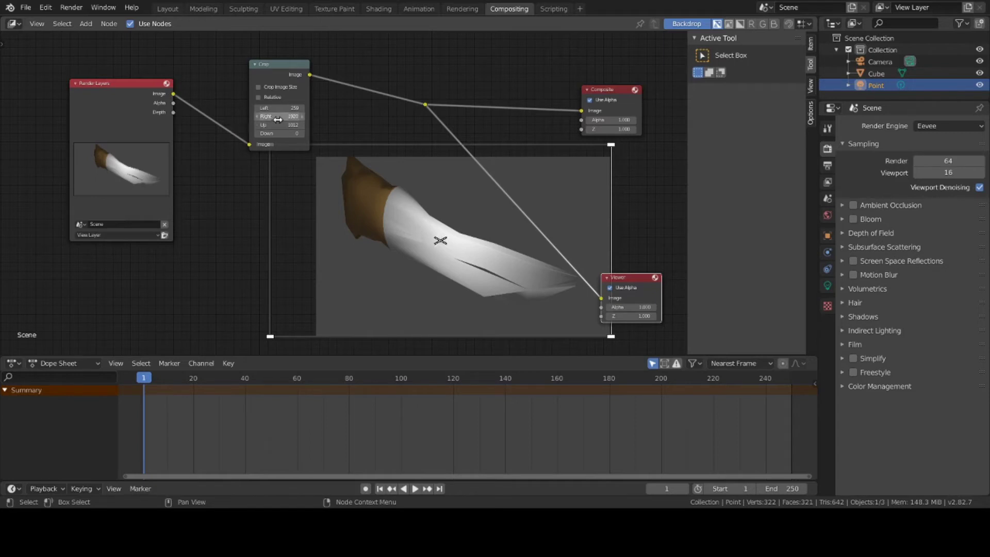
pyautogui.moveTo(281, 111); pyautogui.dragTo(416, 111)
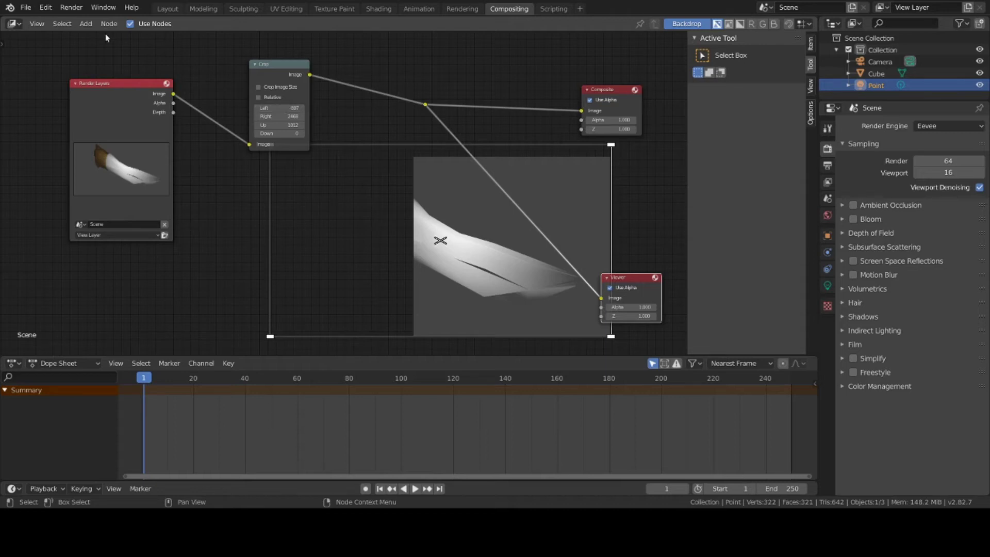
# Check the knife in Layout, then lower the Crop Left value to 640 to show a handle sliver
pyautogui.click(161, 9)
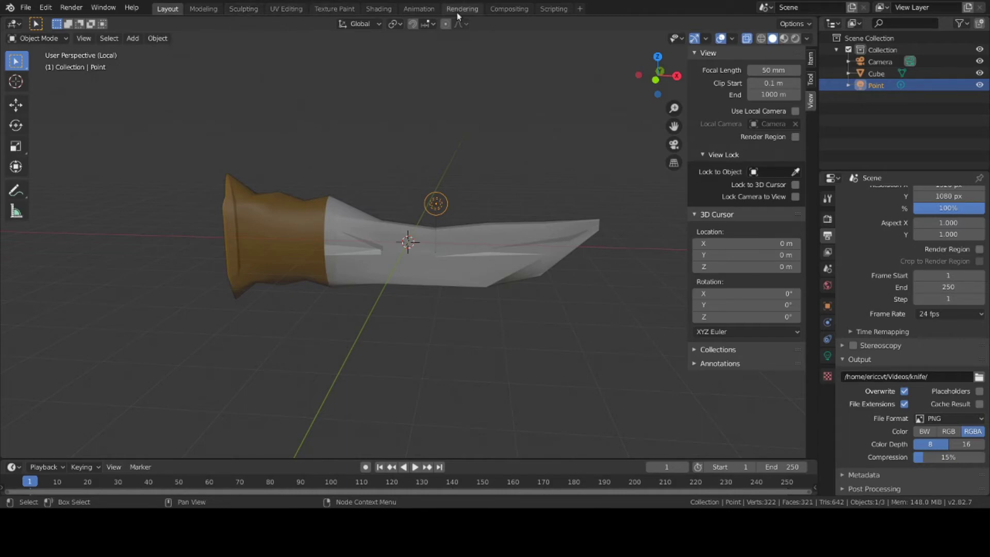
pyautogui.click(515, 10)
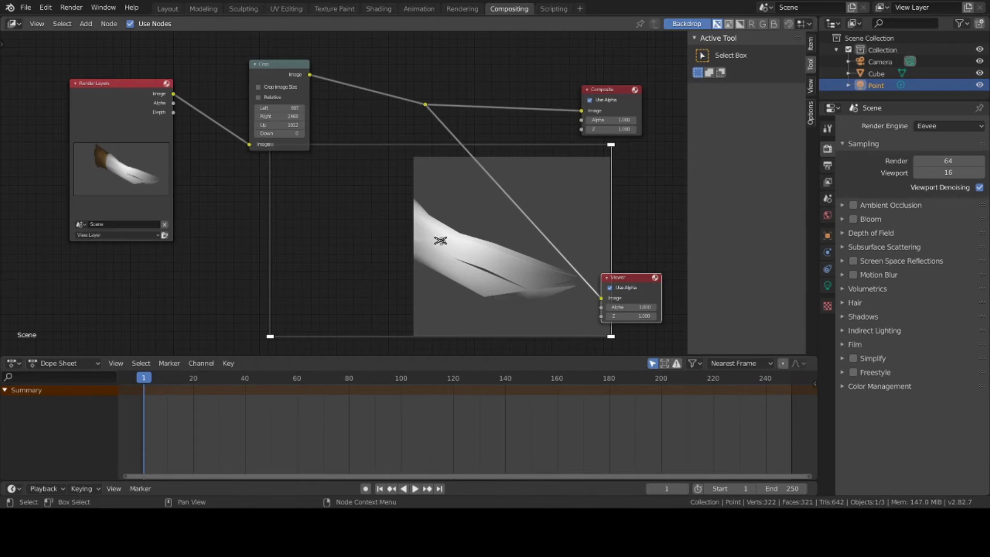
pyautogui.moveTo(440, 241); pyautogui.dragTo(438, 238)
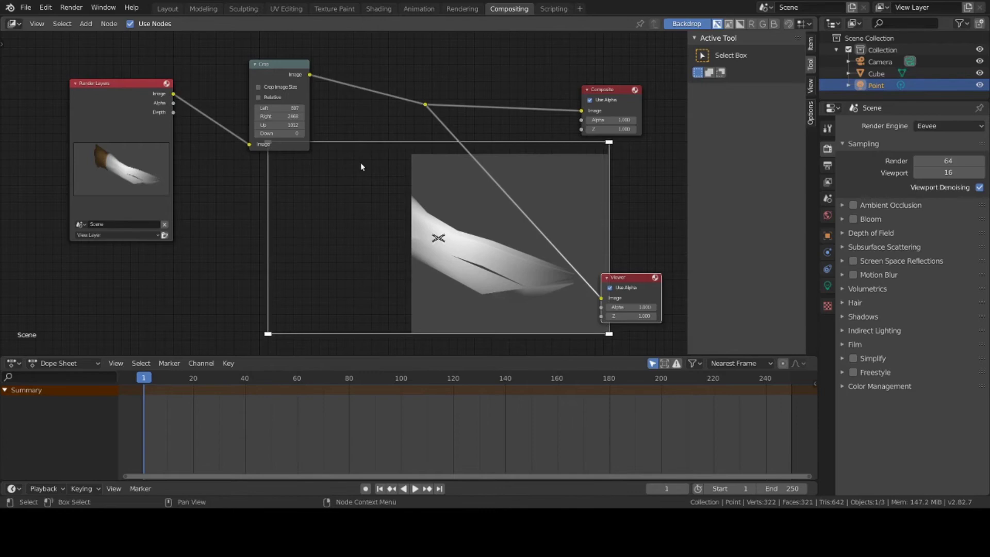
pyautogui.moveTo(278, 108); pyautogui.dragTo(256, 108)
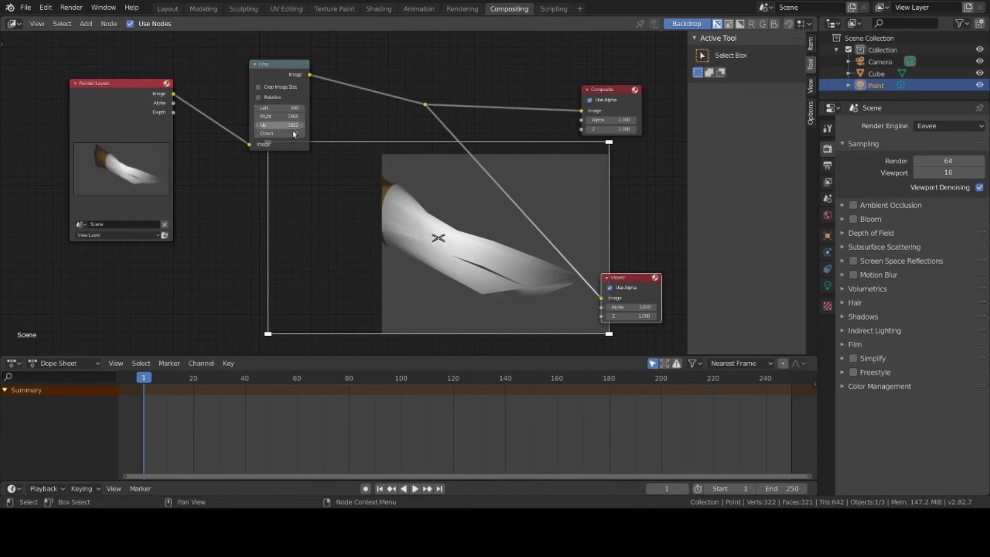
pyautogui.click(168, 8)
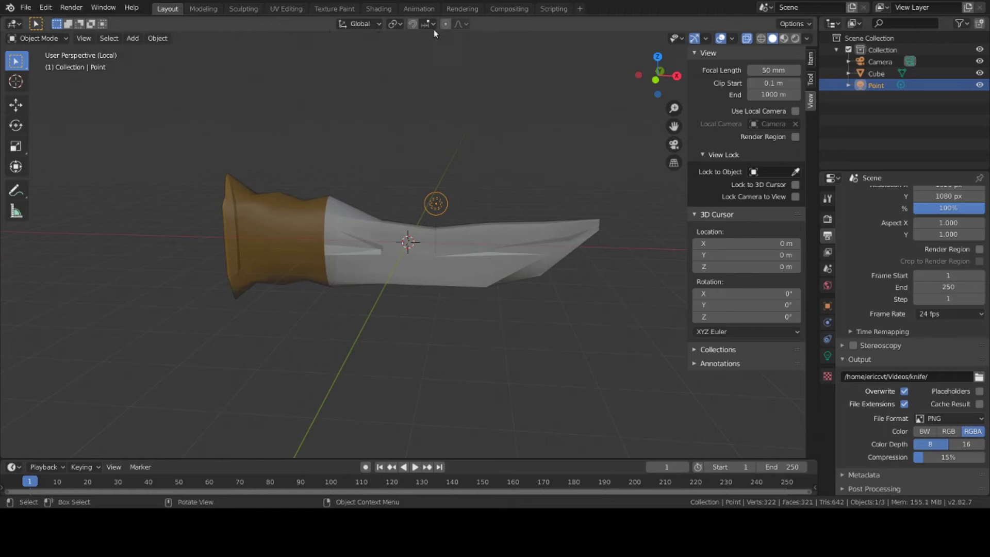
pyautogui.click(501, 10)
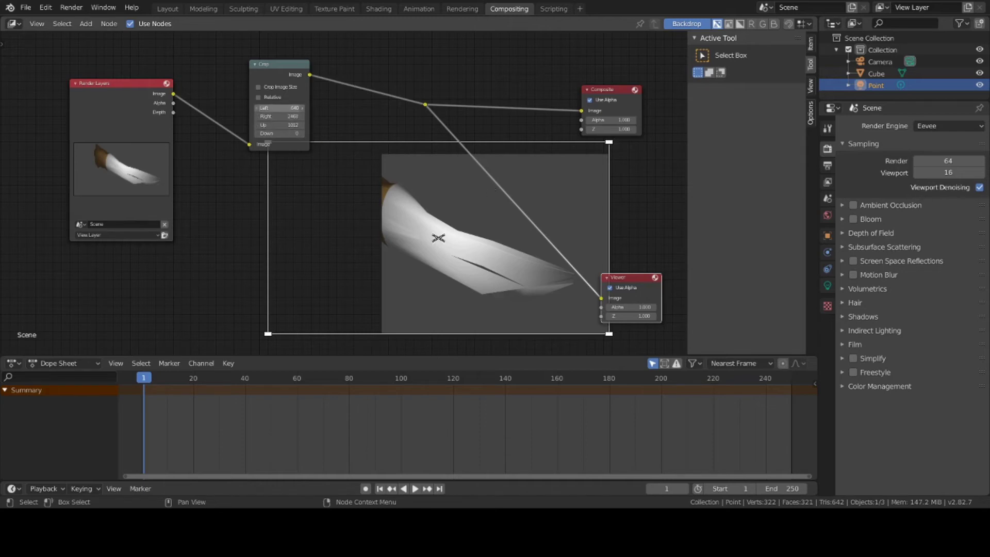
# Drop the Crop Left value to 24 and adjust the Up field to frame the full knife
pyautogui.moveTo(281, 107)
pyautogui.mouseDown()
pyautogui.moveTo(228, 108)
pyautogui.moveTo(292, 110)
pyautogui.mouseUp()
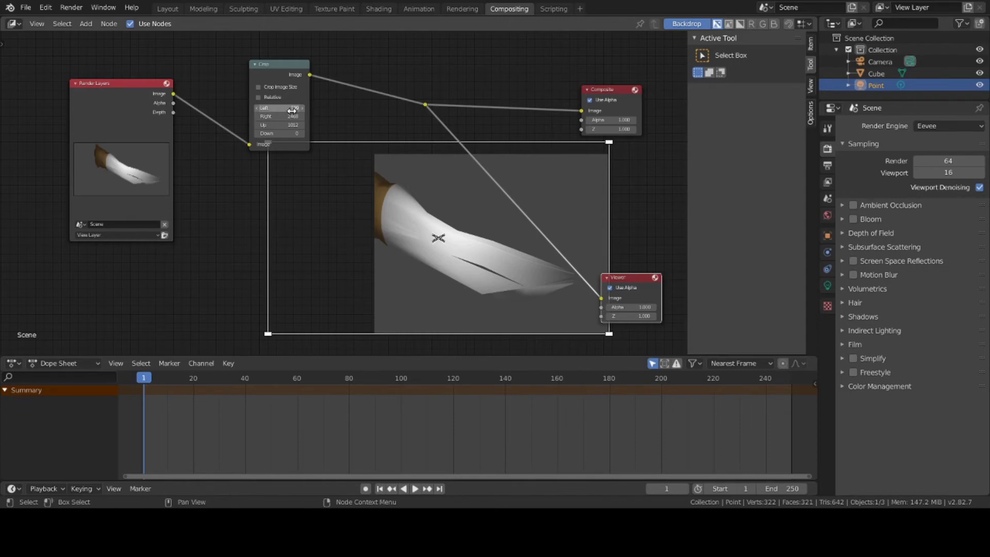
pyautogui.moveTo(291, 111); pyautogui.dragTo(176, 111)
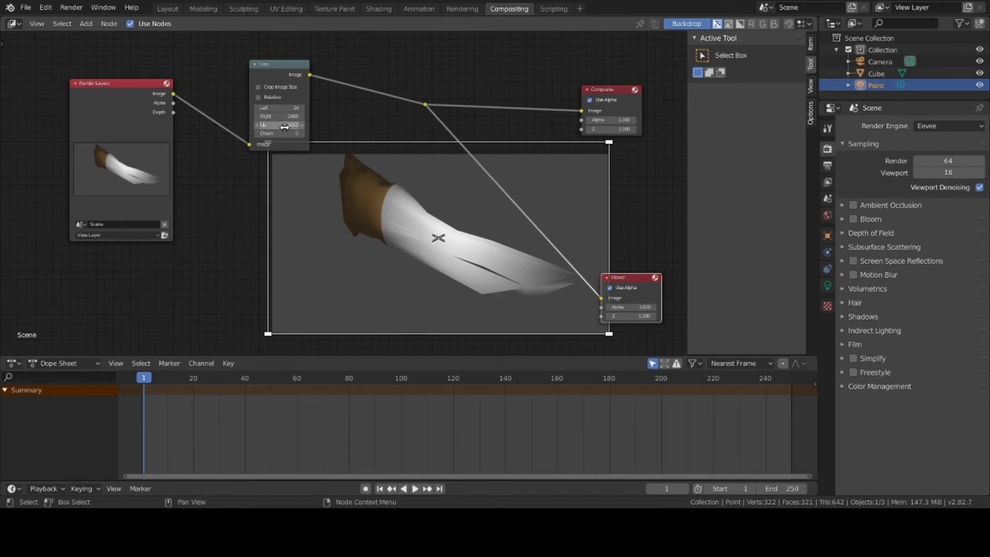
pyautogui.moveTo(284, 127)
pyautogui.mouseDown()
pyautogui.moveTo(235, 127)
pyautogui.moveTo(296, 125)
pyautogui.mouseUp()
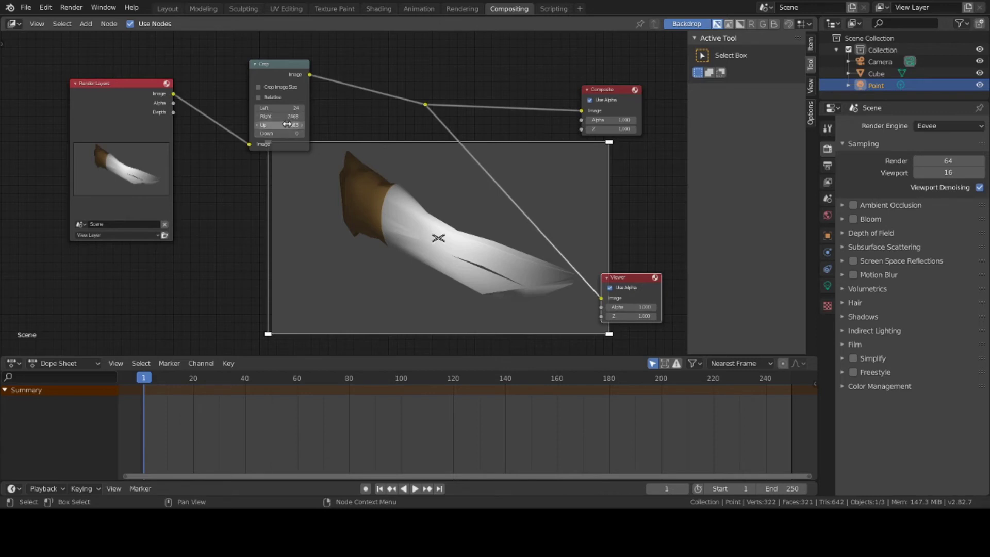
# Insert Up keyframes on the Crop node at frame 1 and at frame 102
pyautogui.press('i')
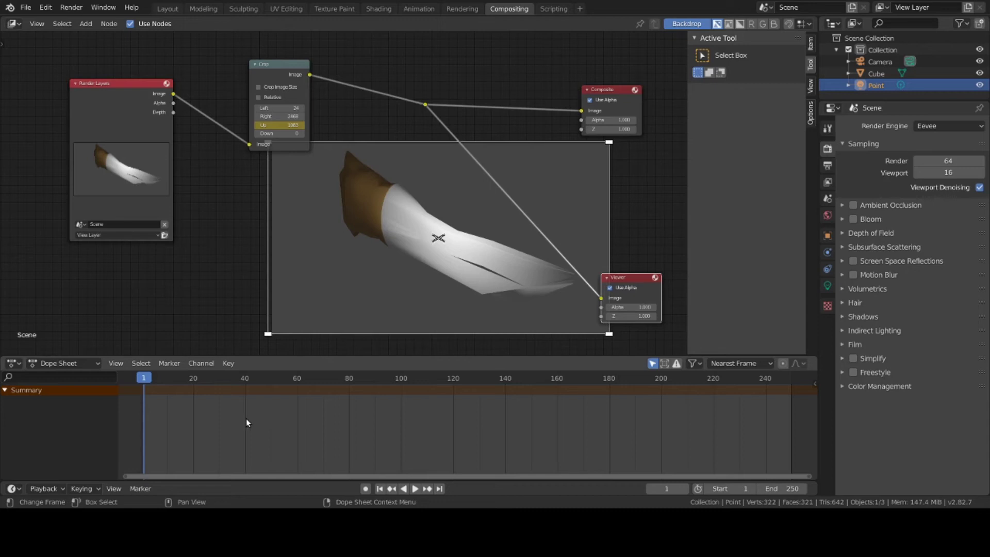
pyautogui.click(406, 407)
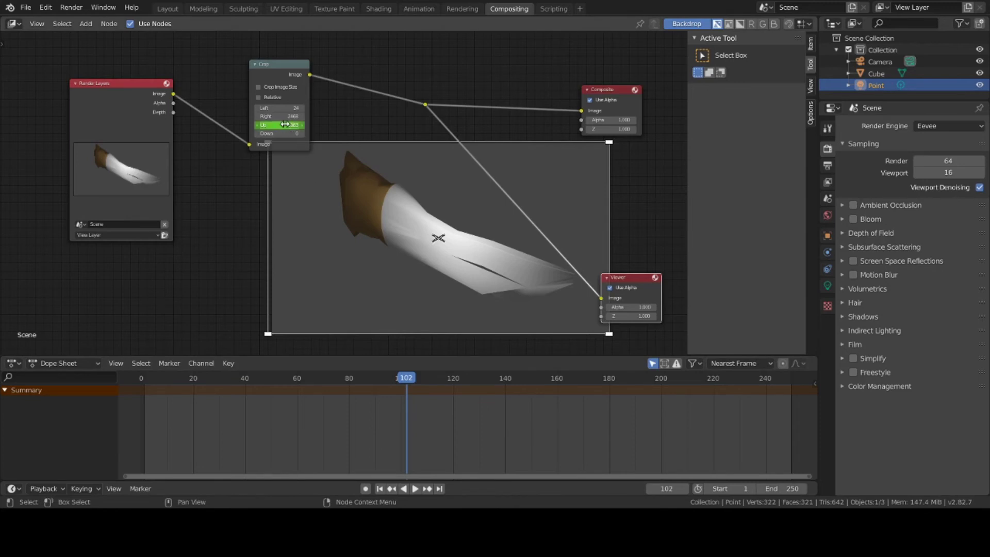
pyautogui.press('i')
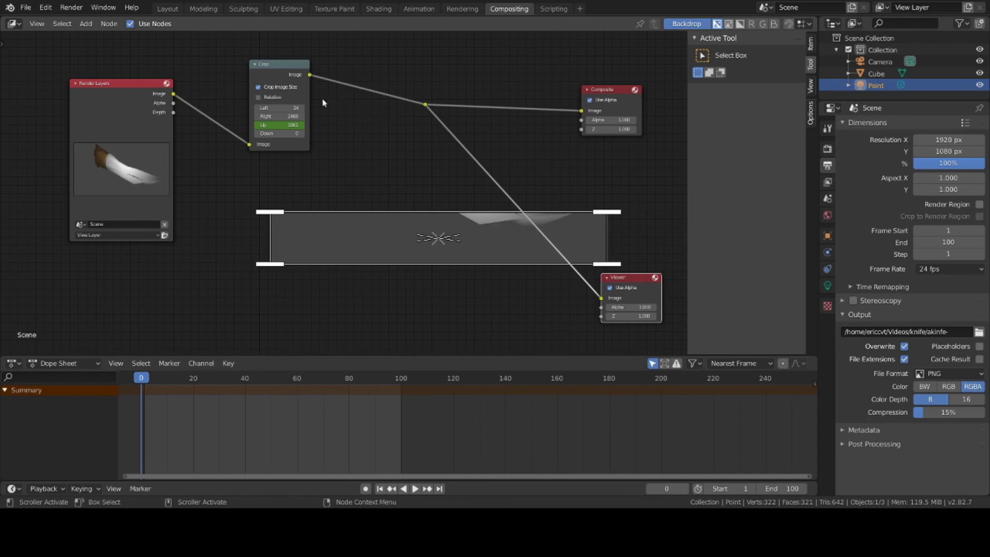
# Toggle Crop Image Size and nudge the Up value and the Right edge out to 2500
pyautogui.click(259, 86)
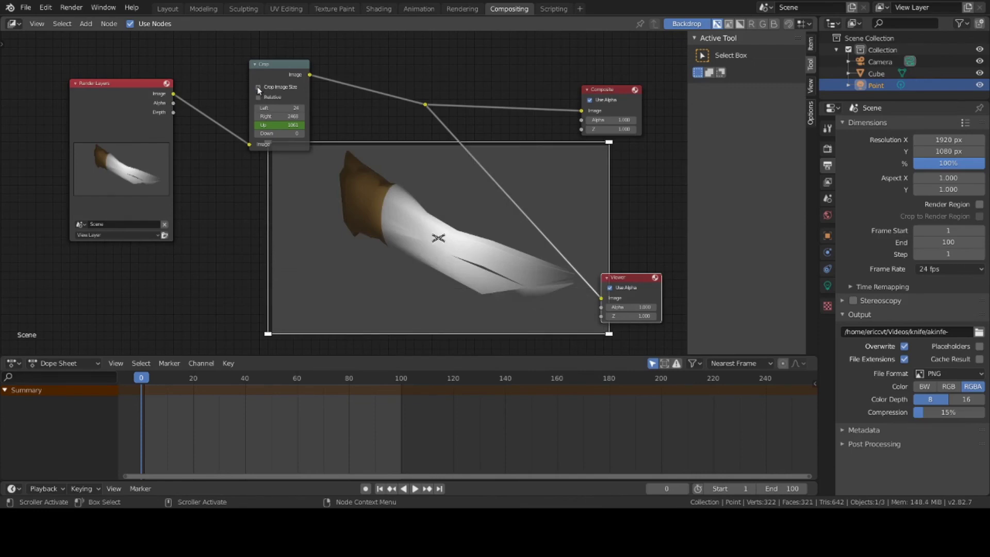
pyautogui.click(258, 87)
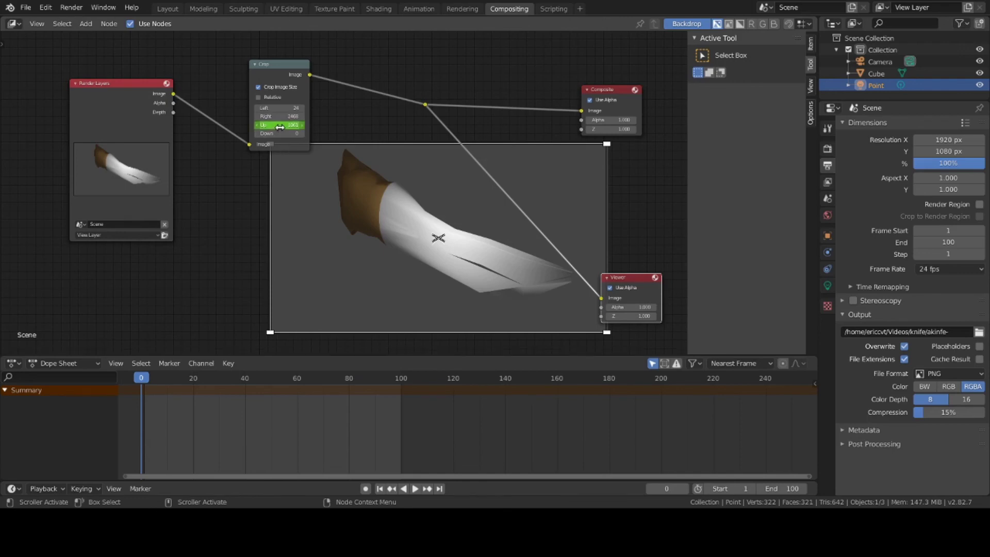
pyautogui.moveTo(279, 125)
pyautogui.mouseDown()
pyautogui.moveTo(301, 125)
pyautogui.moveTo(281, 126)
pyautogui.mouseUp()
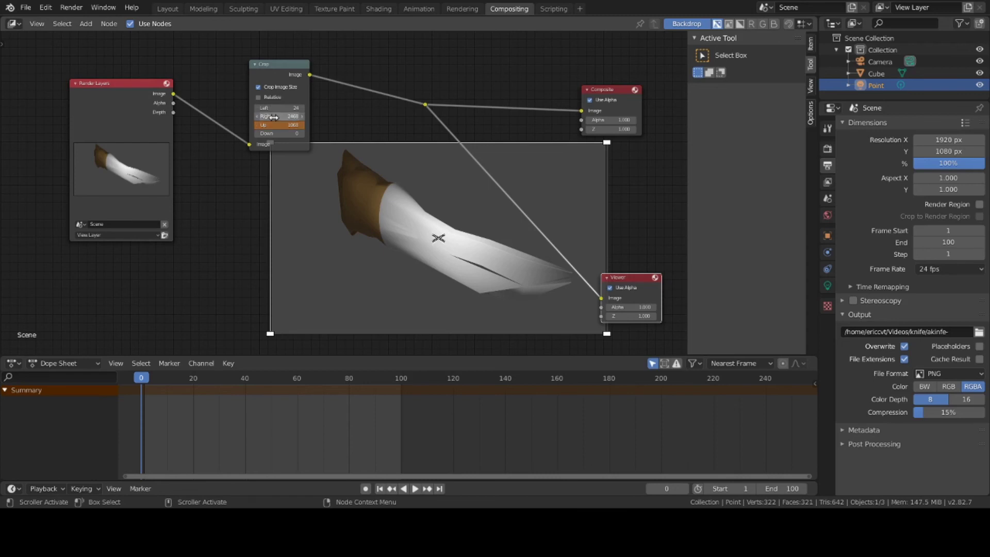
pyautogui.moveTo(273, 117); pyautogui.dragTo(289, 117)
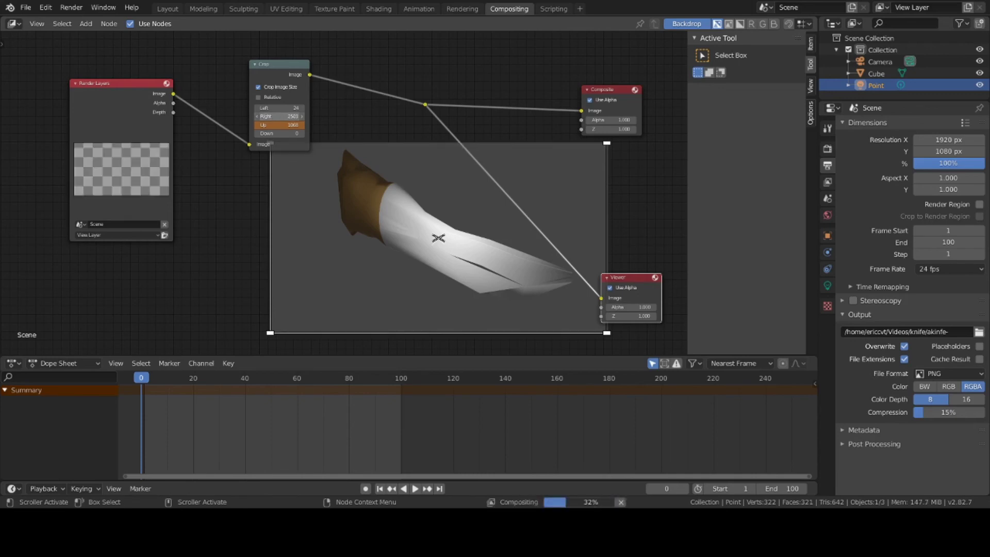
# Turn Crop Image Size off, raise Left slightly, and expand the crop keyframe channels
pyautogui.click(268, 86)
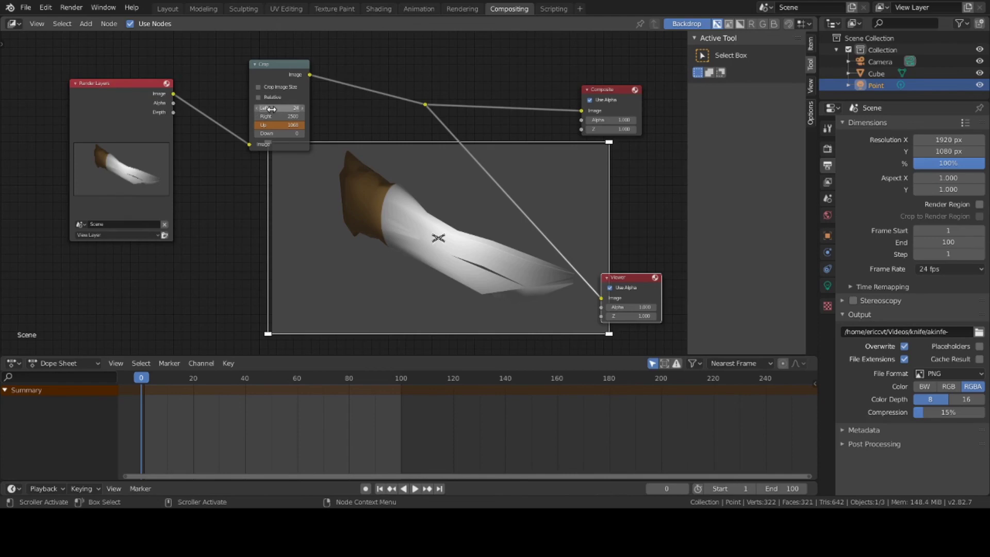
pyautogui.moveTo(271, 109); pyautogui.dragTo(299, 108)
pyautogui.click(272, 64)
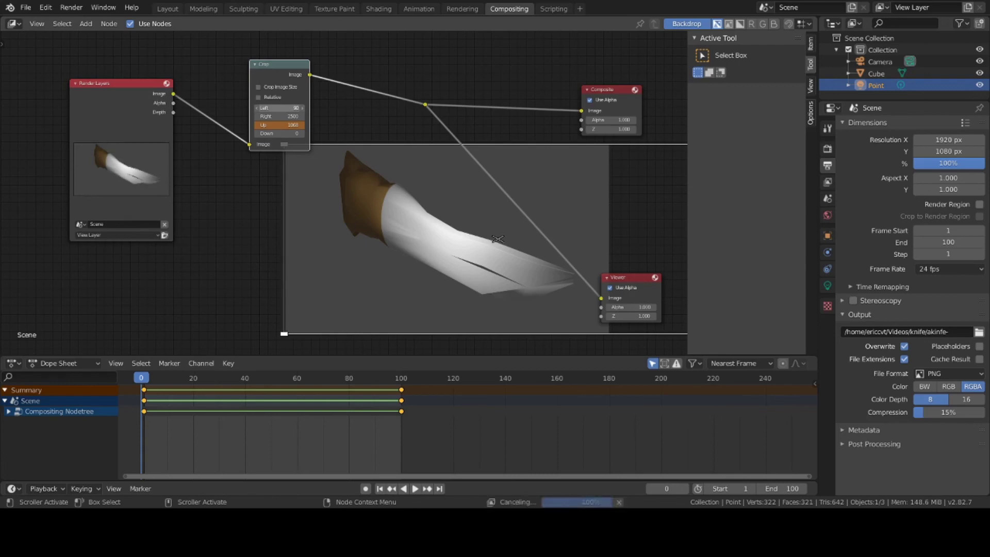
# Raise the Crop Left value to 582 and enable Crop Image Size
pyautogui.moveTo(498, 238); pyautogui.dragTo(544, 239)
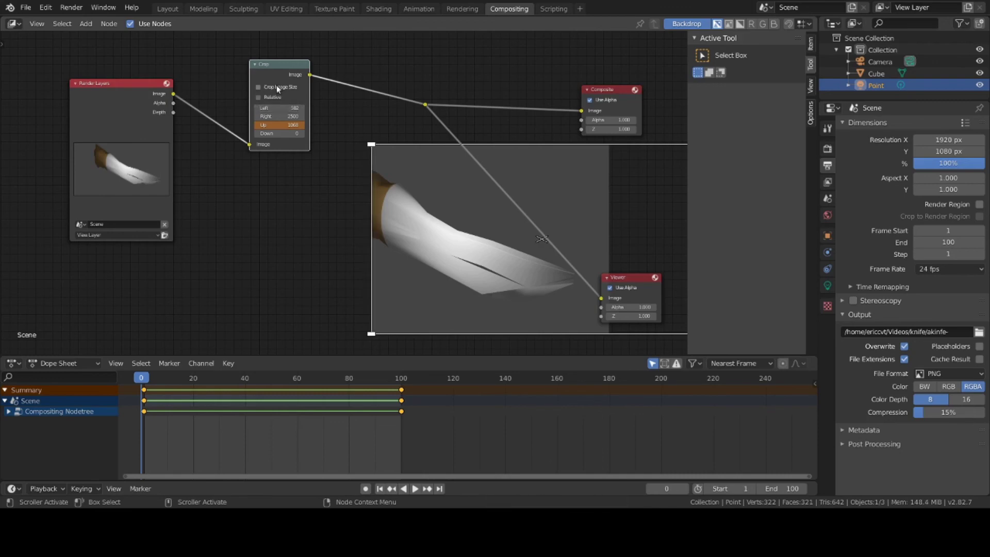
pyautogui.click(276, 87)
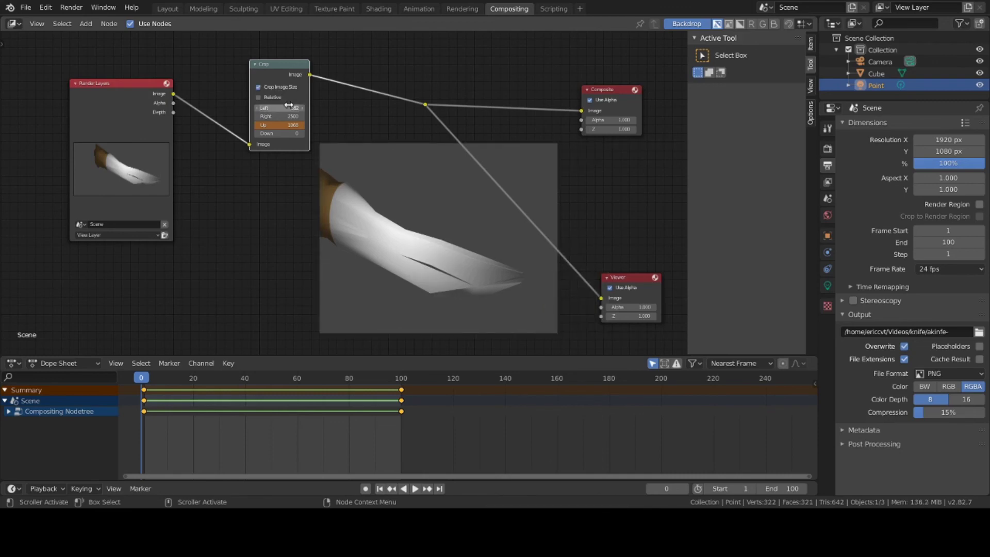